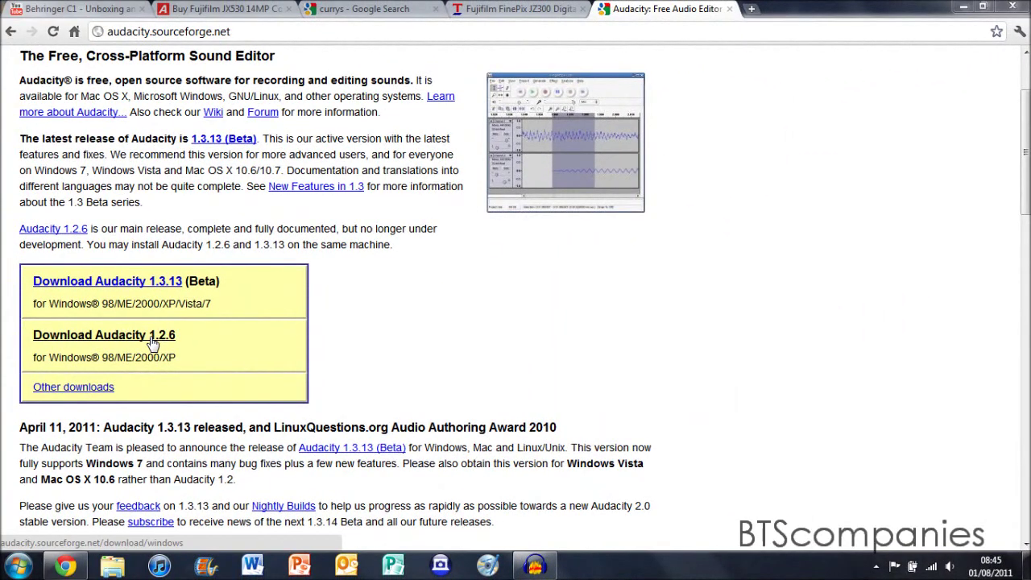
Visit the Audacity 1.2.6 Windows download page, then bring the empty Audacity window forward.
left_click(151, 338)
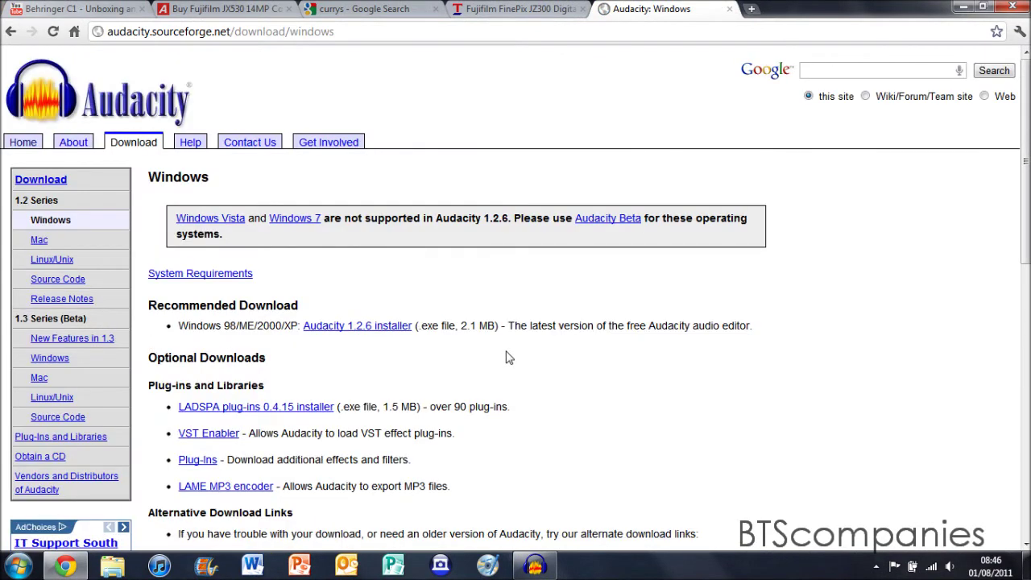
scroll(509, 358, "down", 3)
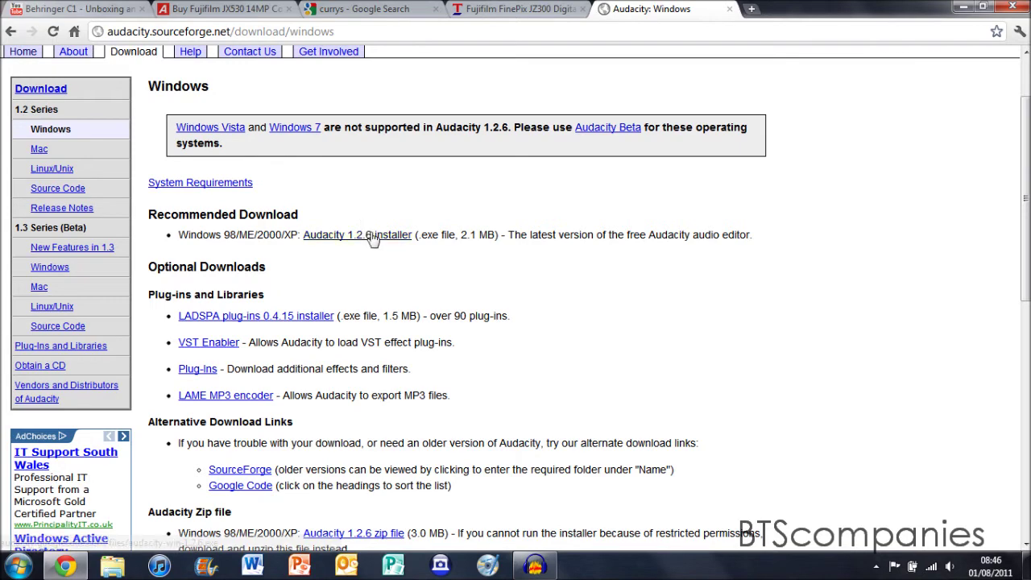
left_click(535, 566)
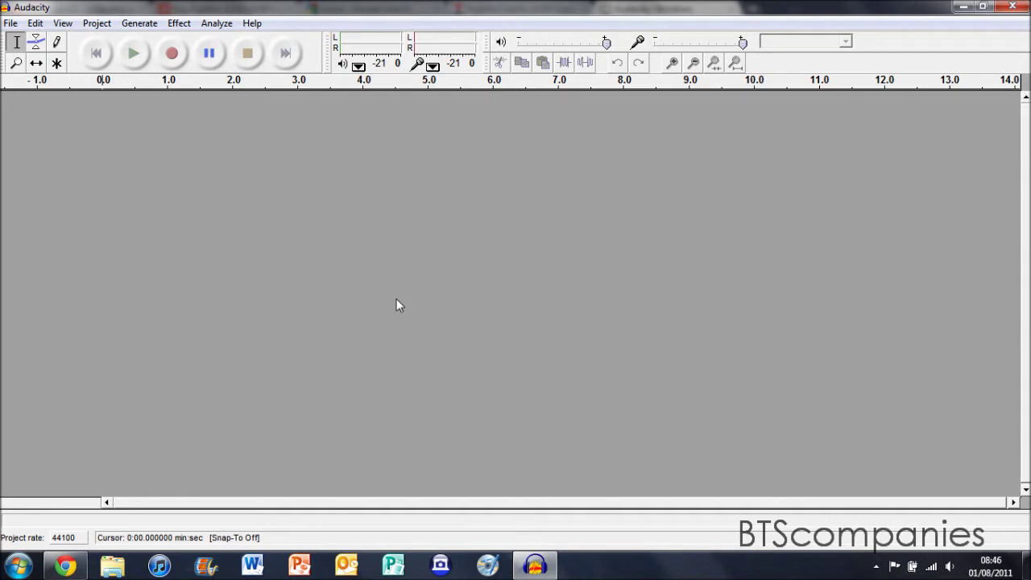
left_click(432, 65)
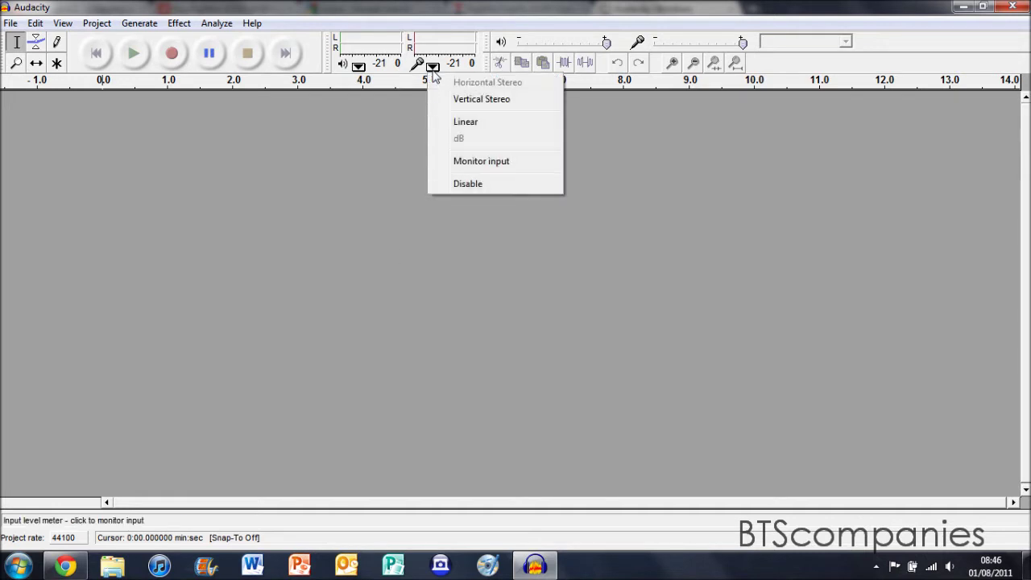
left_click(459, 163)
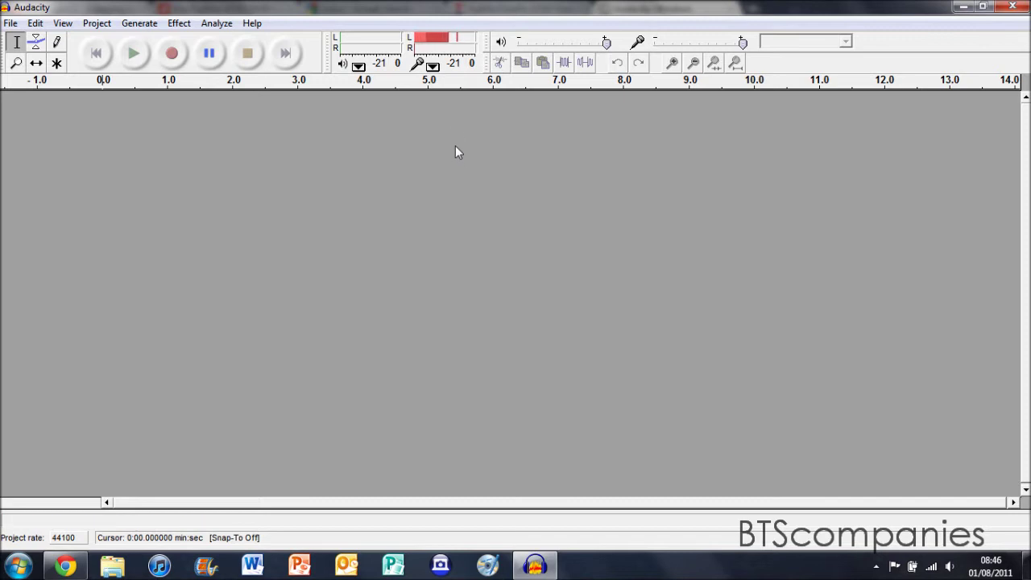
left_click(432, 65)
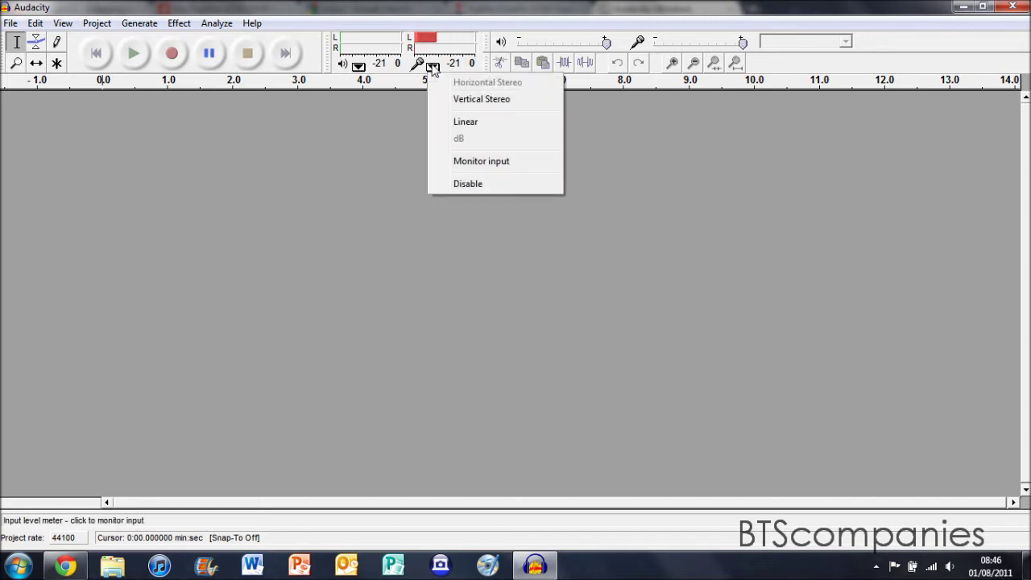
left_click(451, 161)
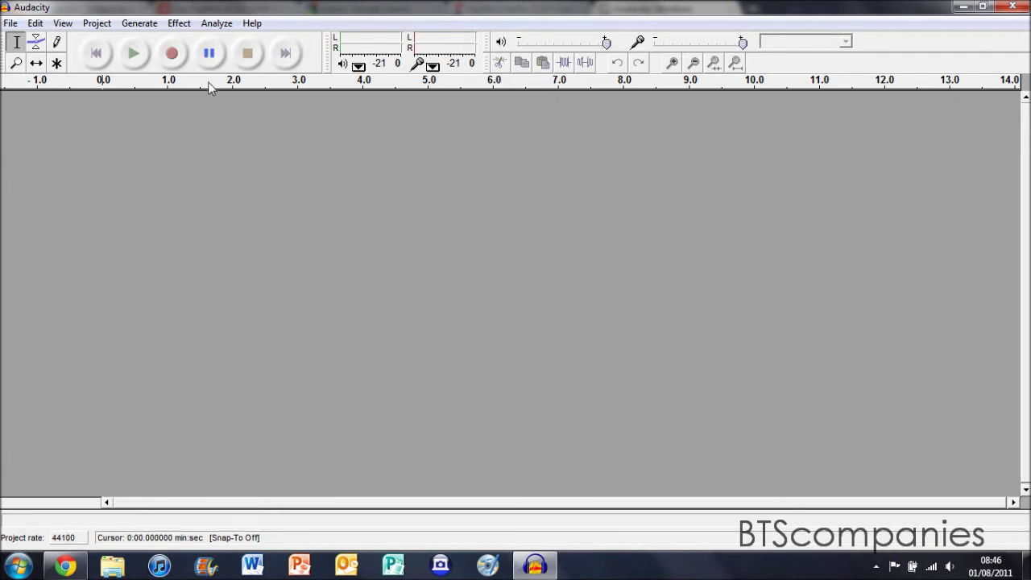
Record about 7.6 seconds of speech into a new mono track and set an edit point in it.
left_click(172, 56)
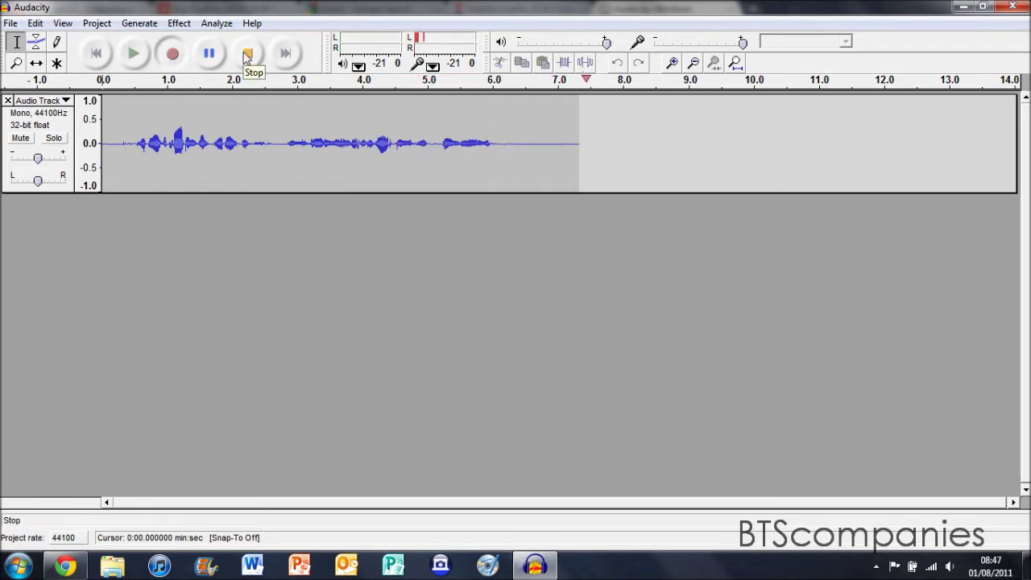
left_click(247, 53)
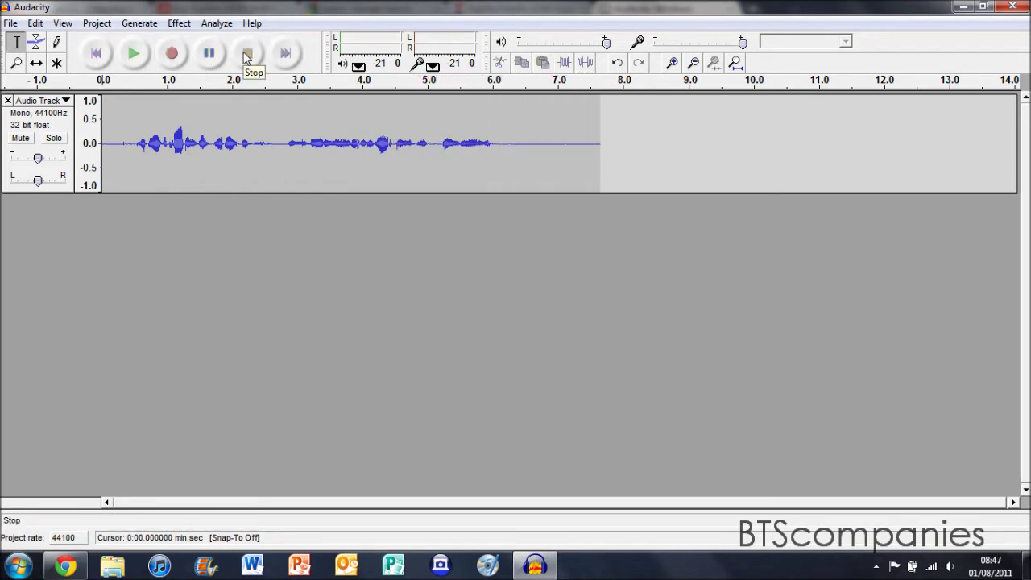
left_click(165, 148)
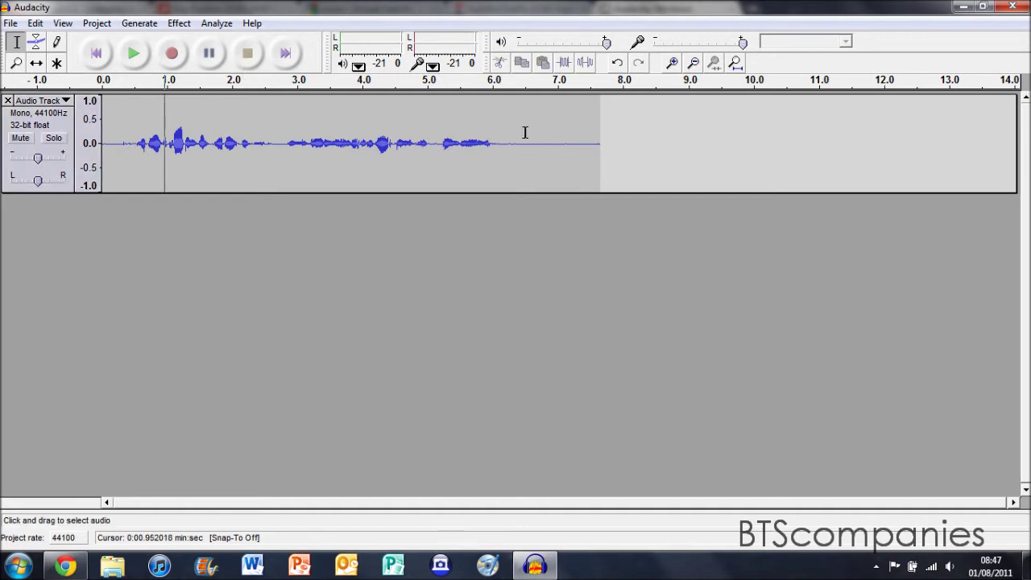
Delete the quiet stretch from 6.54 s to 7.47 s at the end of the recording.
left_click_drag(529, 133, 588, 133)
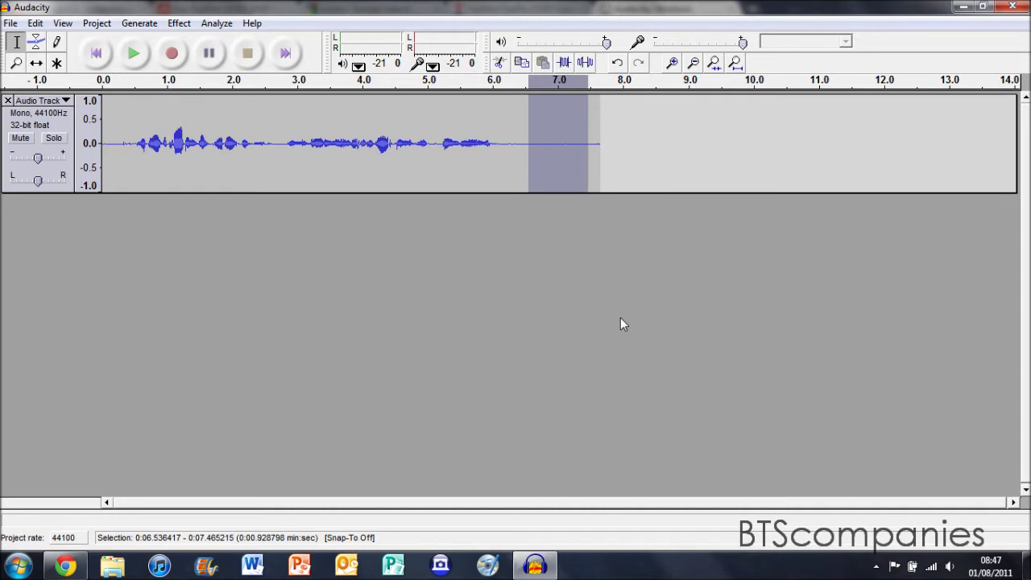
key("Delete")
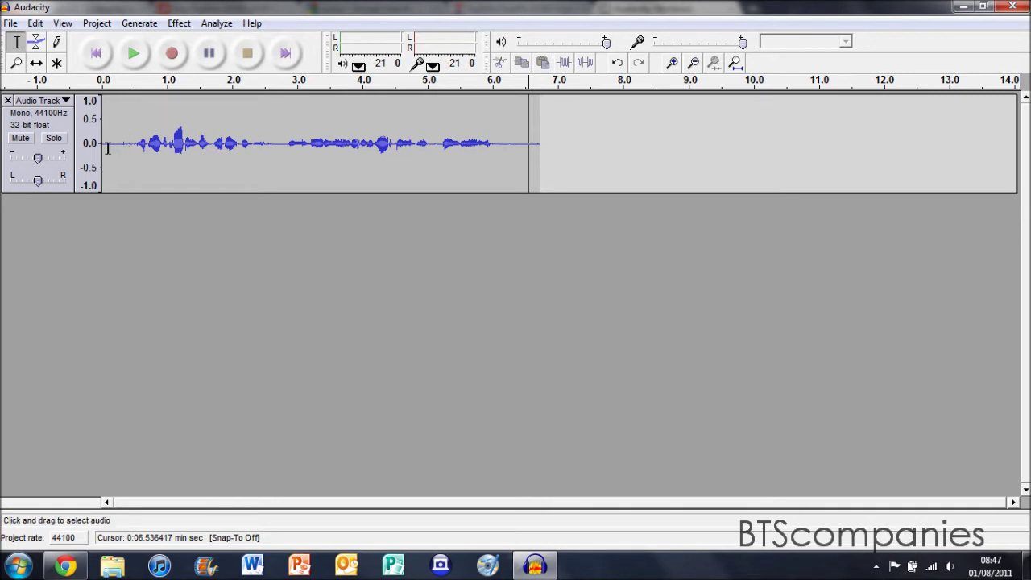
Replace the quiet opening half second before the speech with generated silence.
left_click_drag(135, 160, 101, 155)
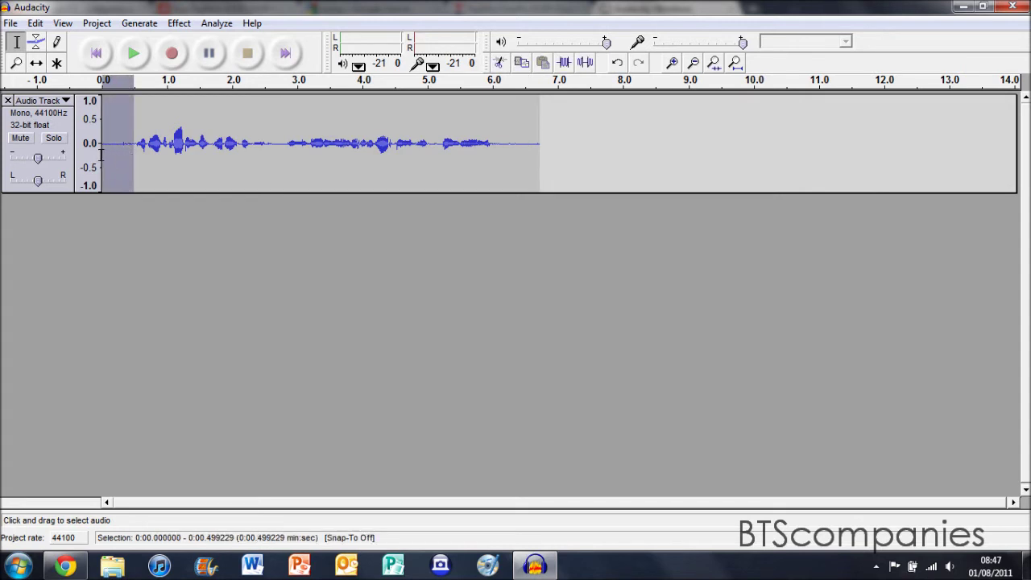
left_click(137, 24)
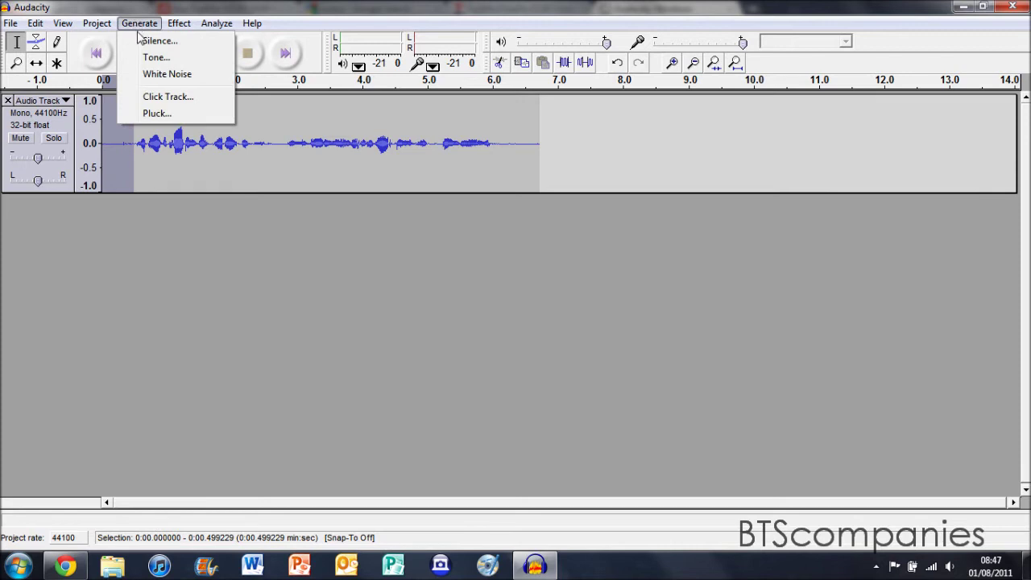
left_click(157, 40)
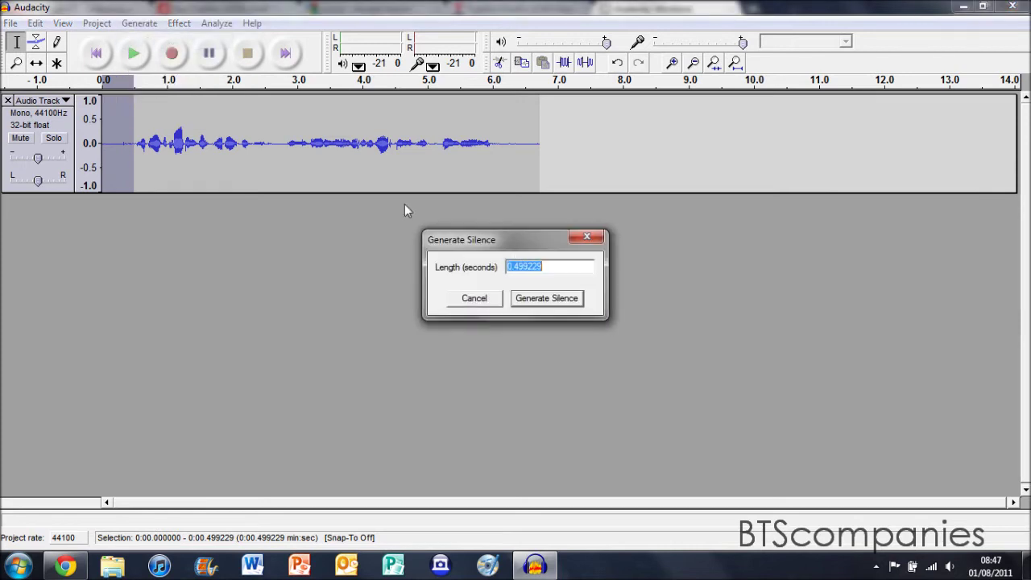
left_click(548, 298)
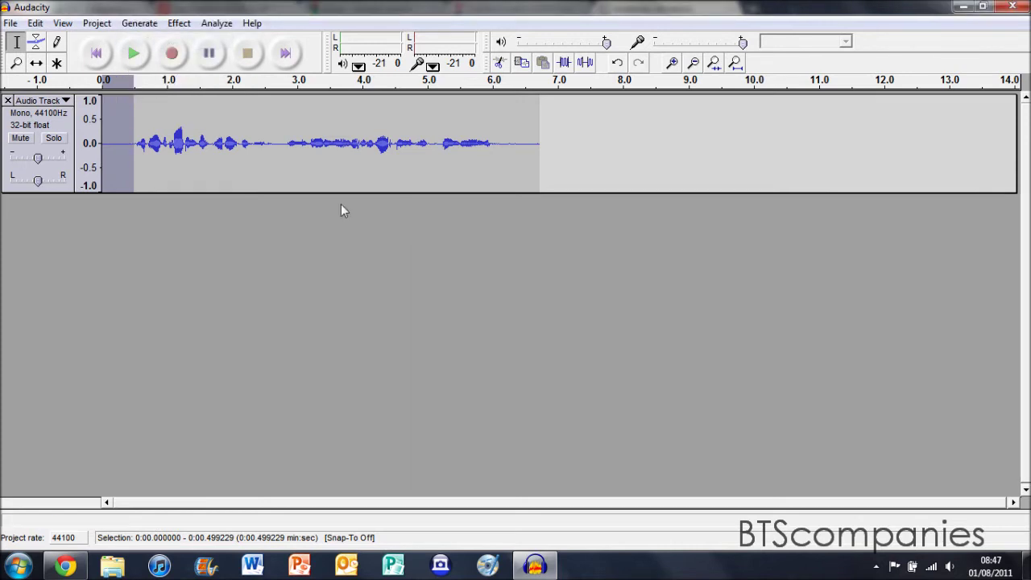
left_click(155, 155)
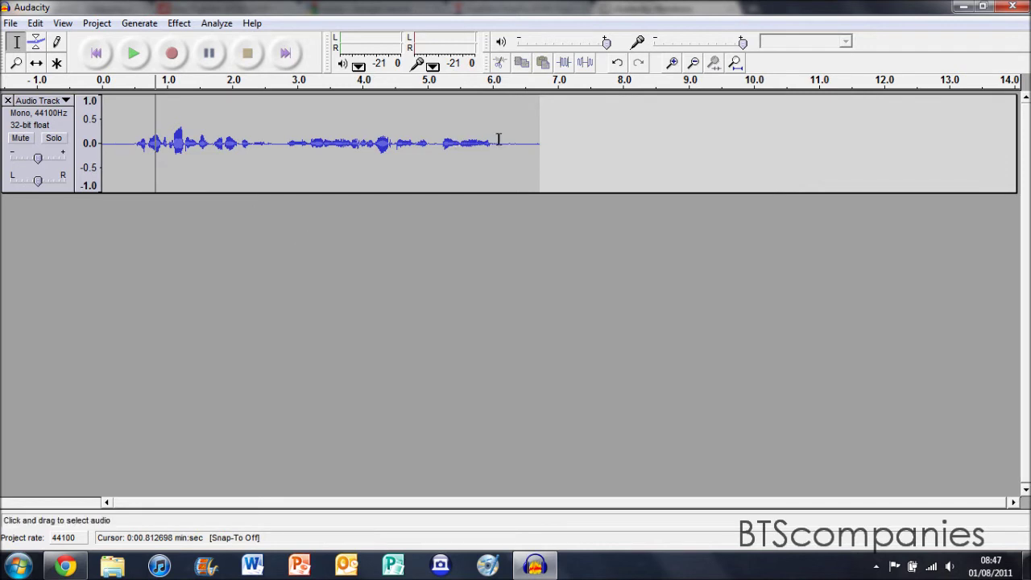
Fill 6.10–6.48 s with 0.383 s of silence and play the recording from the start.
left_click_drag(525, 149, 498, 148)
left_click(139, 23)
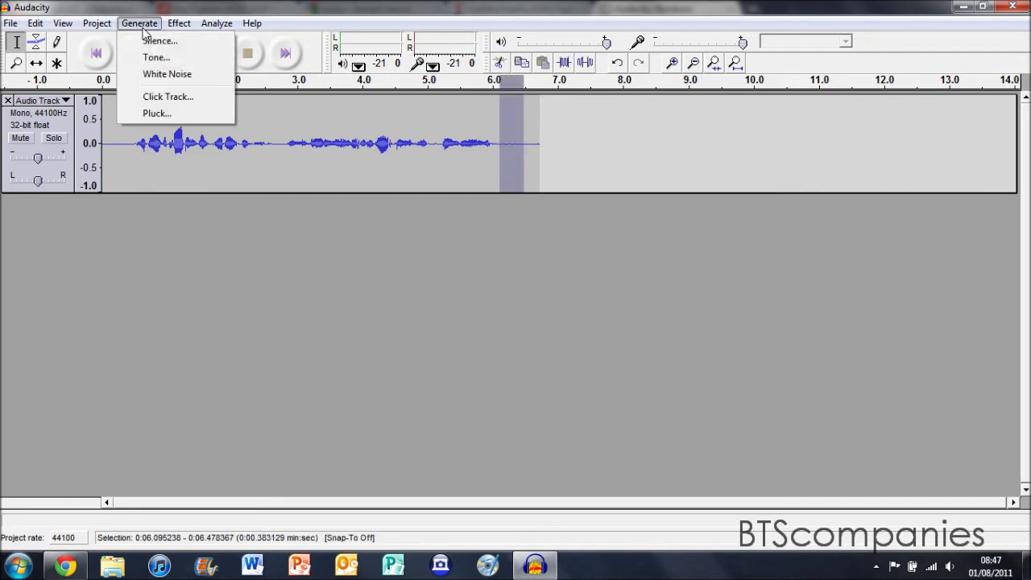
left_click(149, 43)
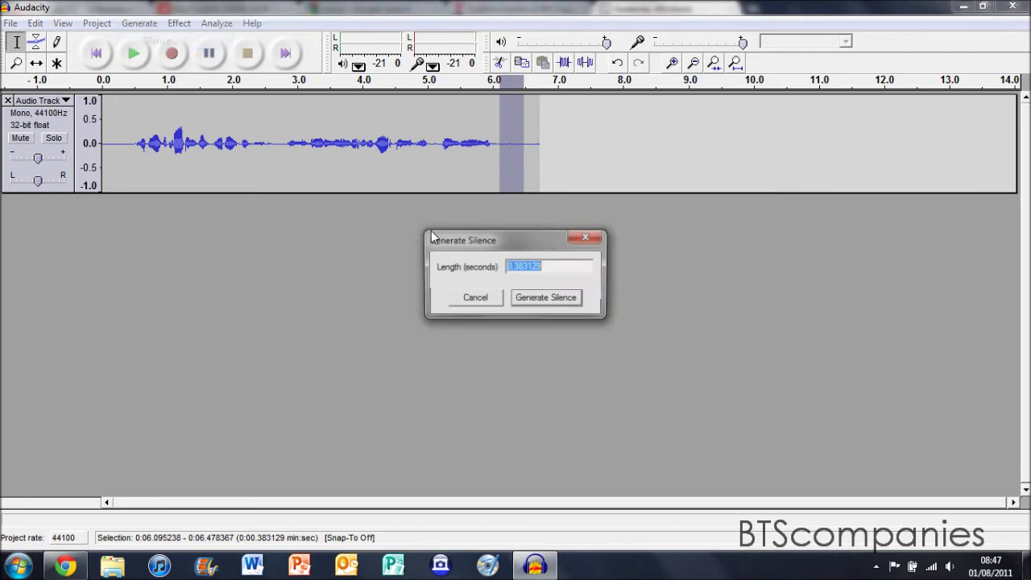
left_click(533, 299)
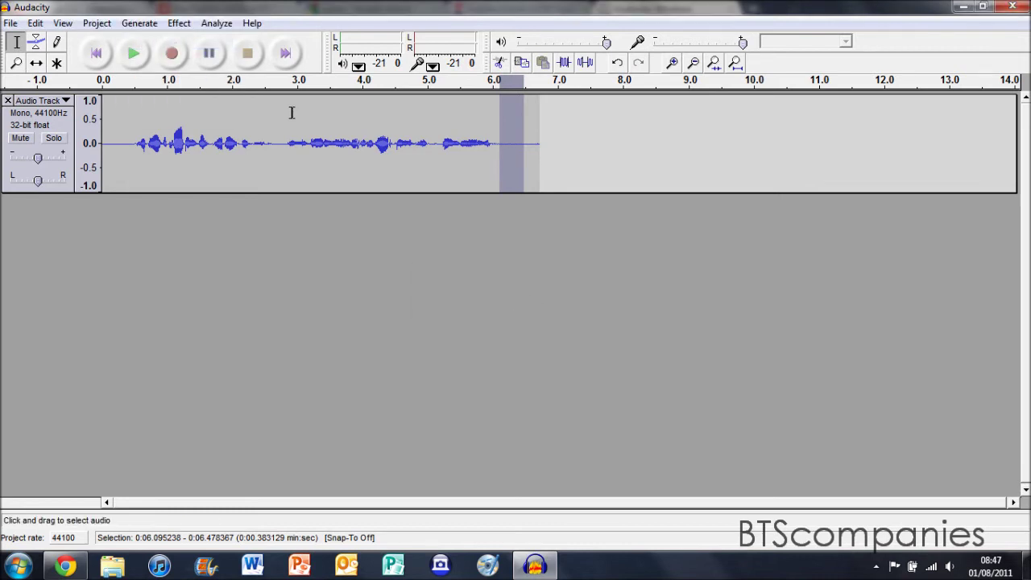
left_click(98, 66)
left_click(129, 67)
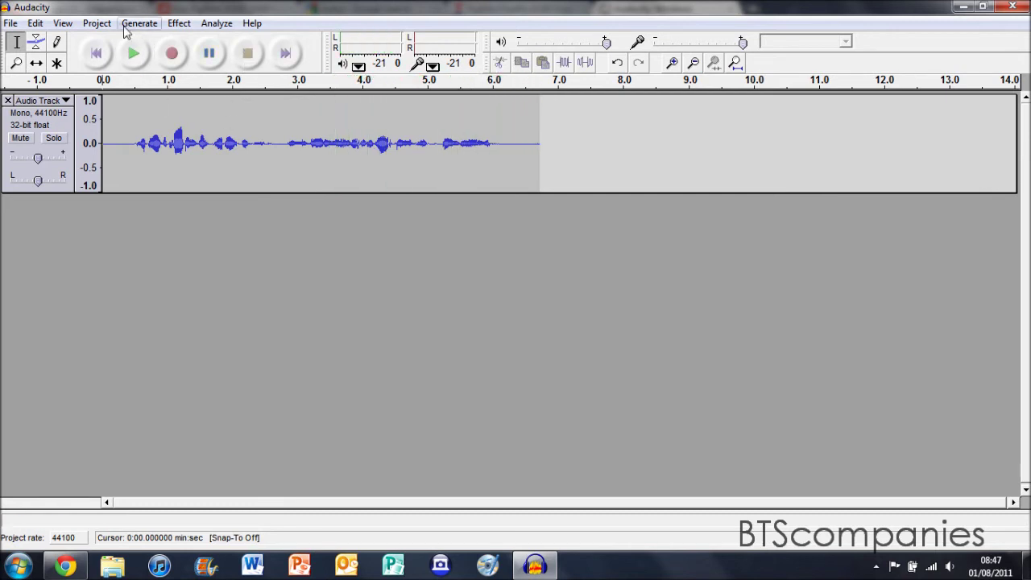
Normalize the 3.1–5.4 s stretch to -3 dB, then play the track from 2.65 s.
left_click_drag(451, 156, 306, 180)
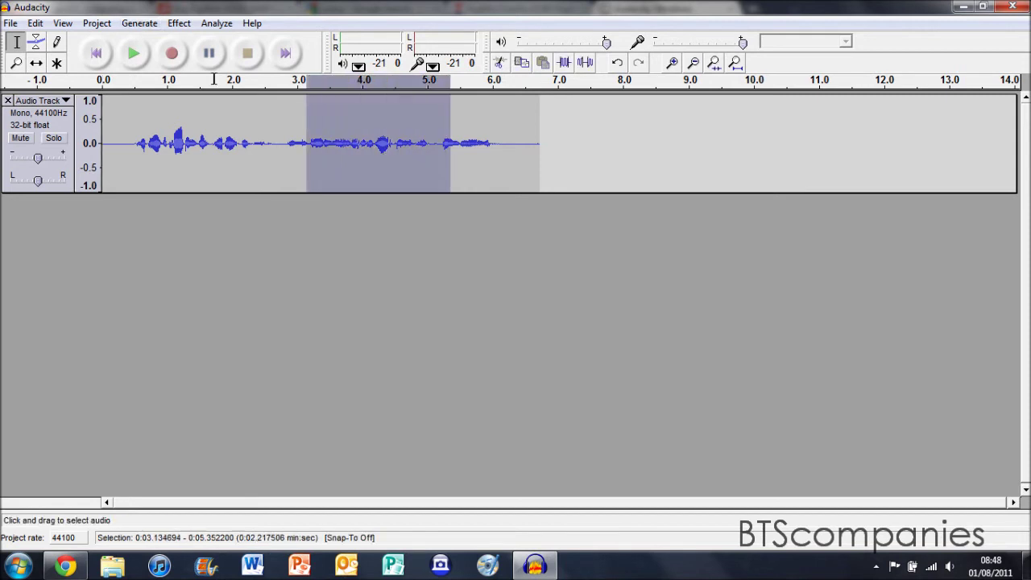
left_click(179, 24)
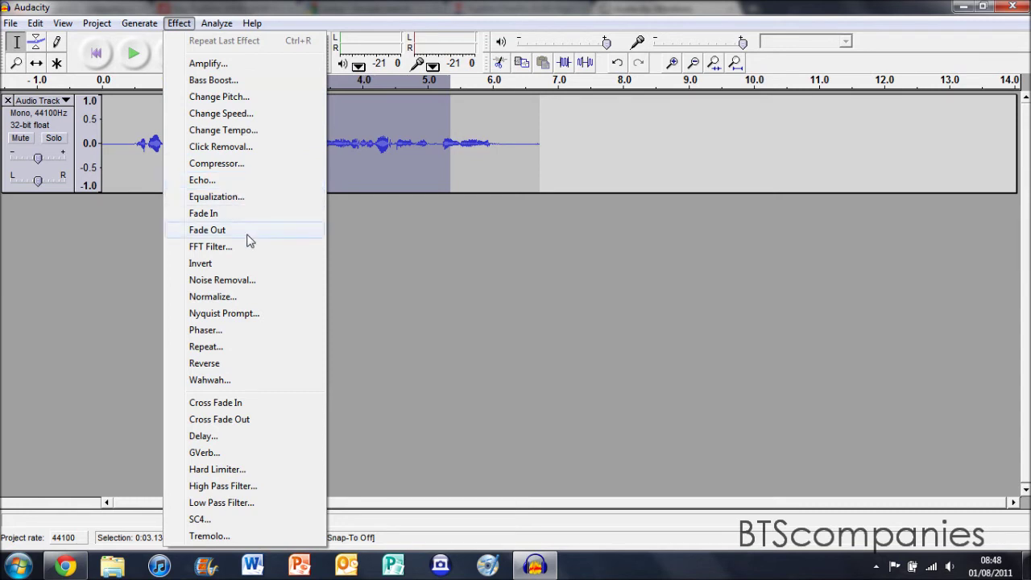
left_click(244, 300)
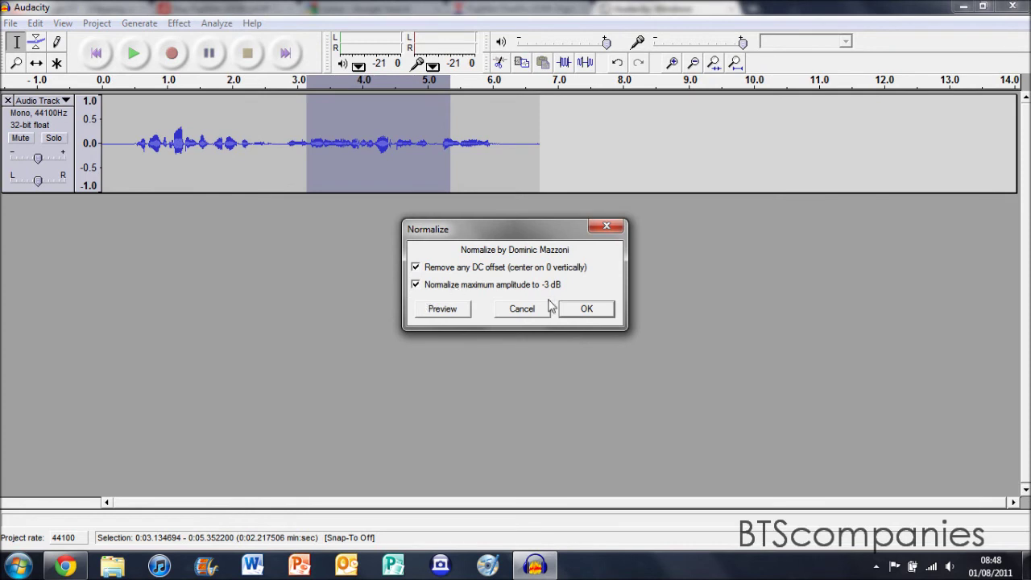
left_click(584, 311)
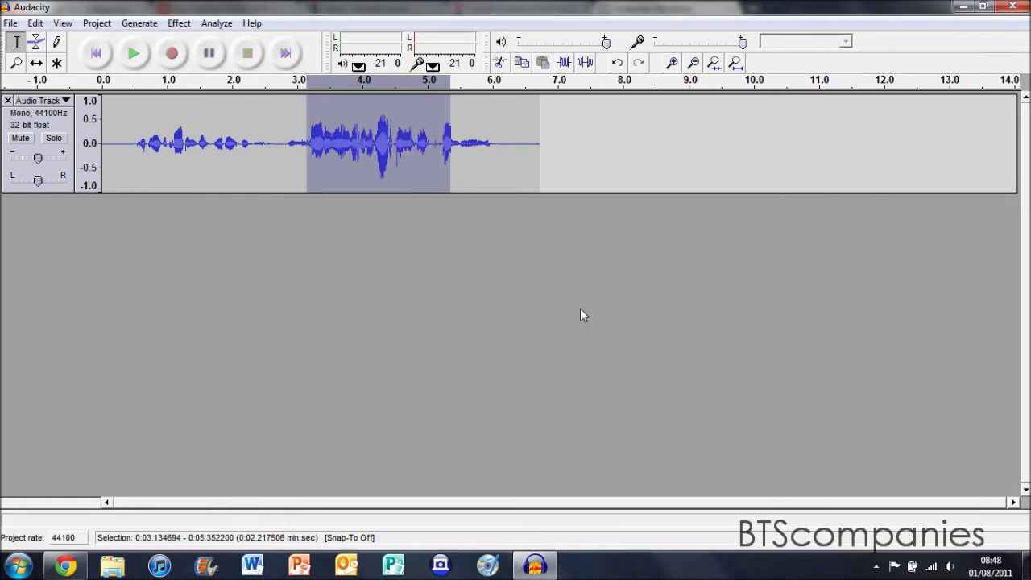
left_click(354, 142)
left_click(275, 142)
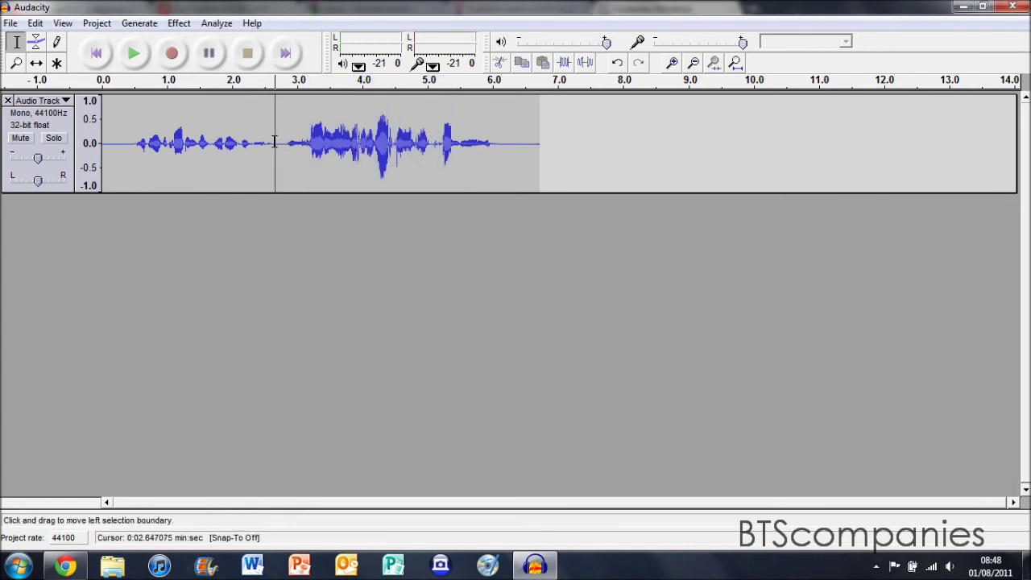
left_click(133, 53)
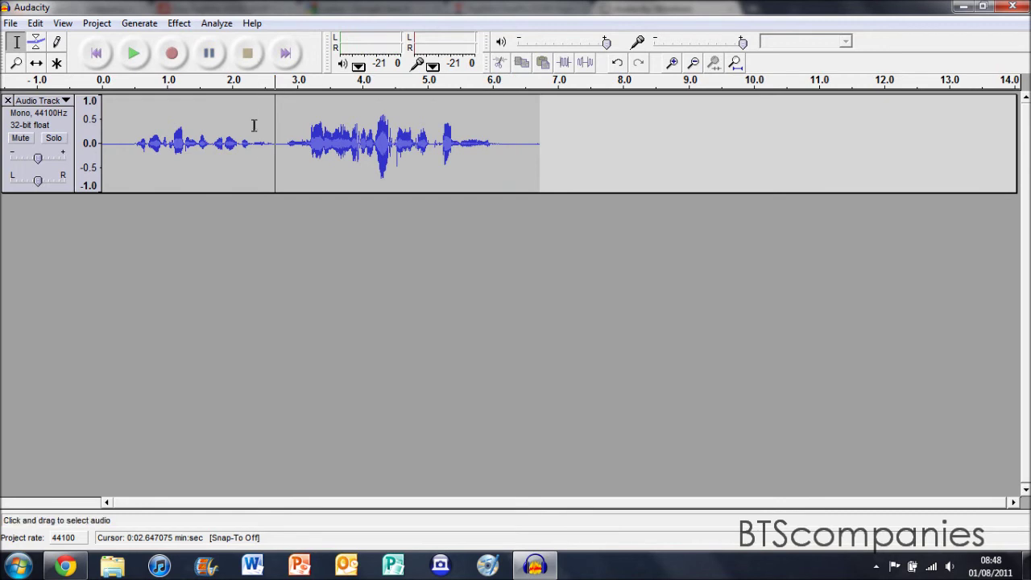
Export the track as the WAV file 'YouTube Test' to the desktop.
left_click(12, 23)
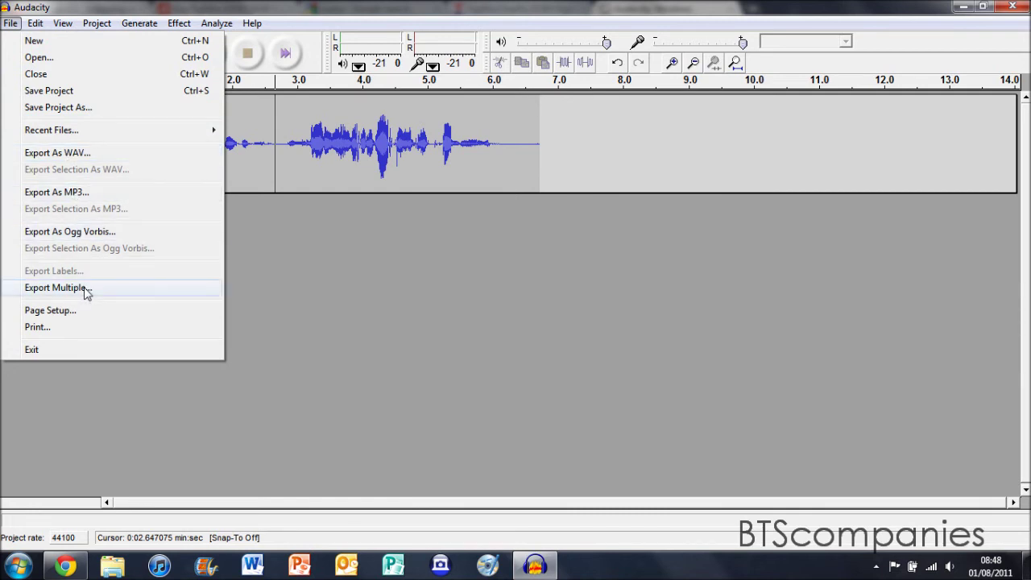
left_click(117, 155)
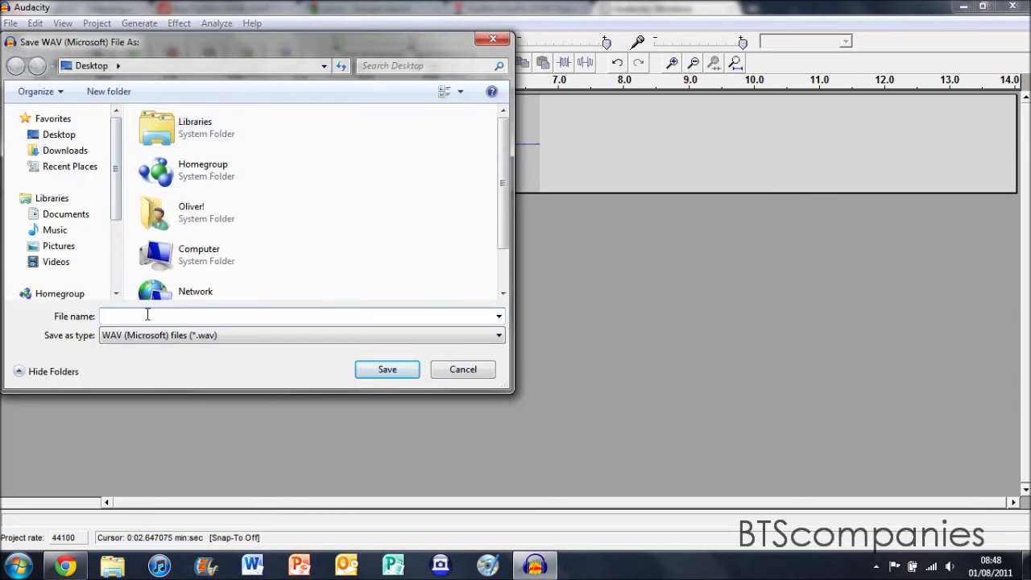
type("YouTube Tes")
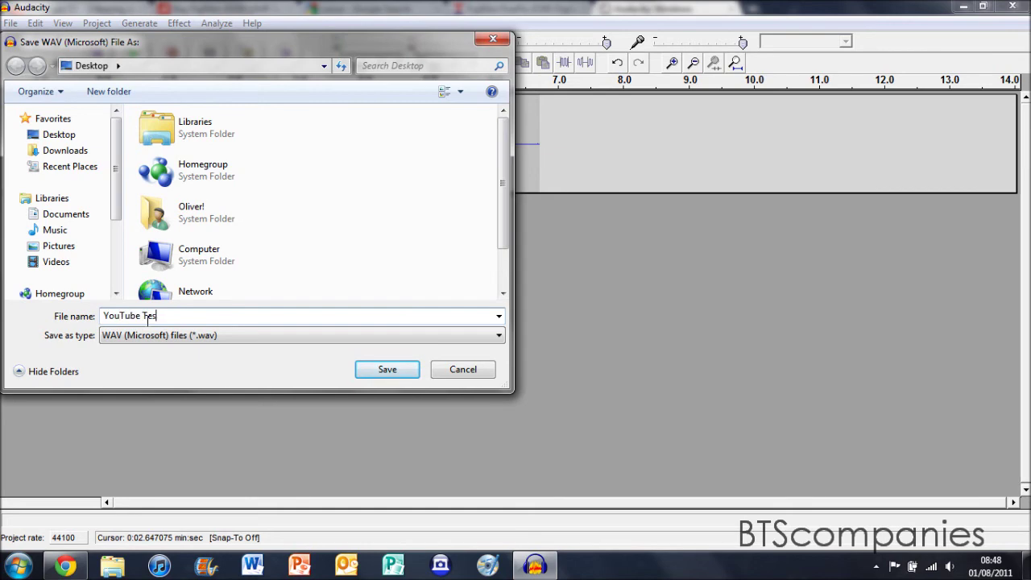
type("t")
left_click(387, 370)
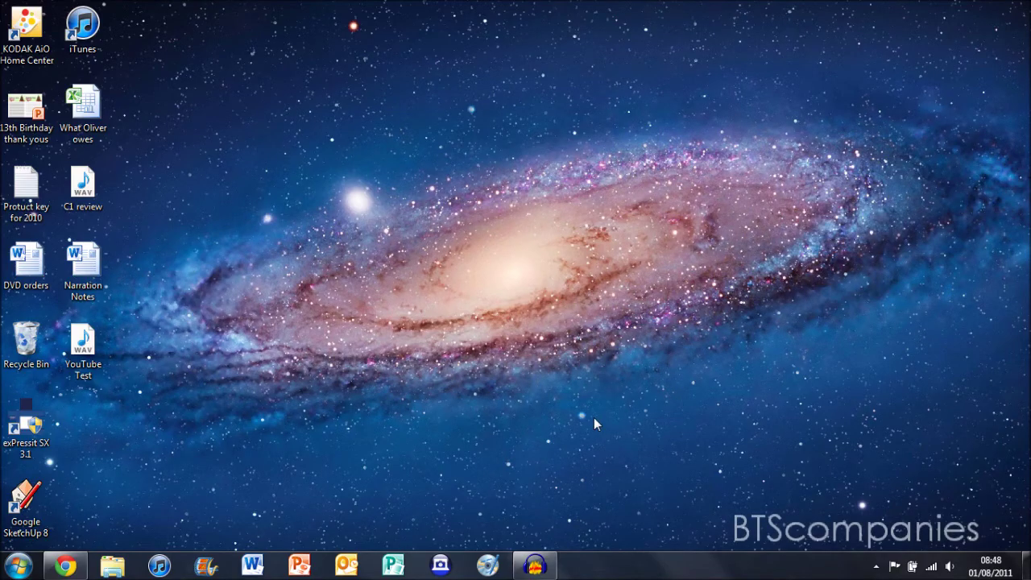
double_click(105, 363)
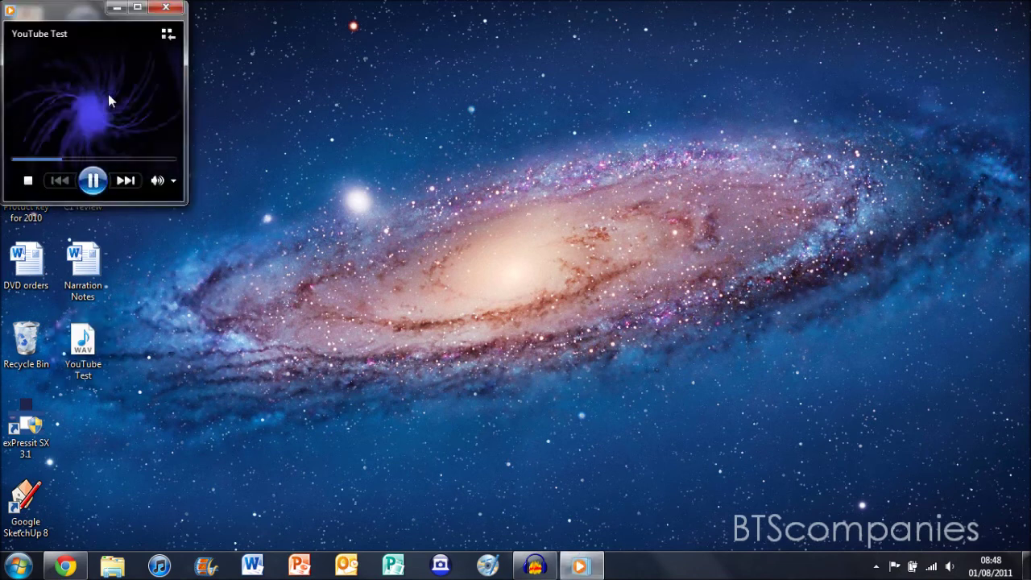
left_click(152, 8)
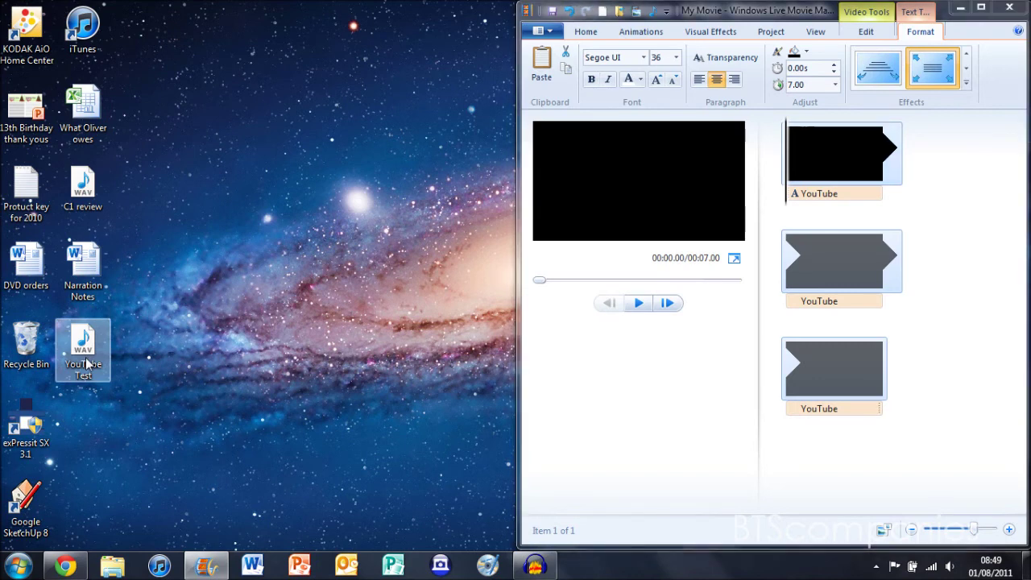
Drag the YouTube Test WAV from the desktop into the Movie Maker storyboard as music.
left_click_drag(83, 347, 339, 325)
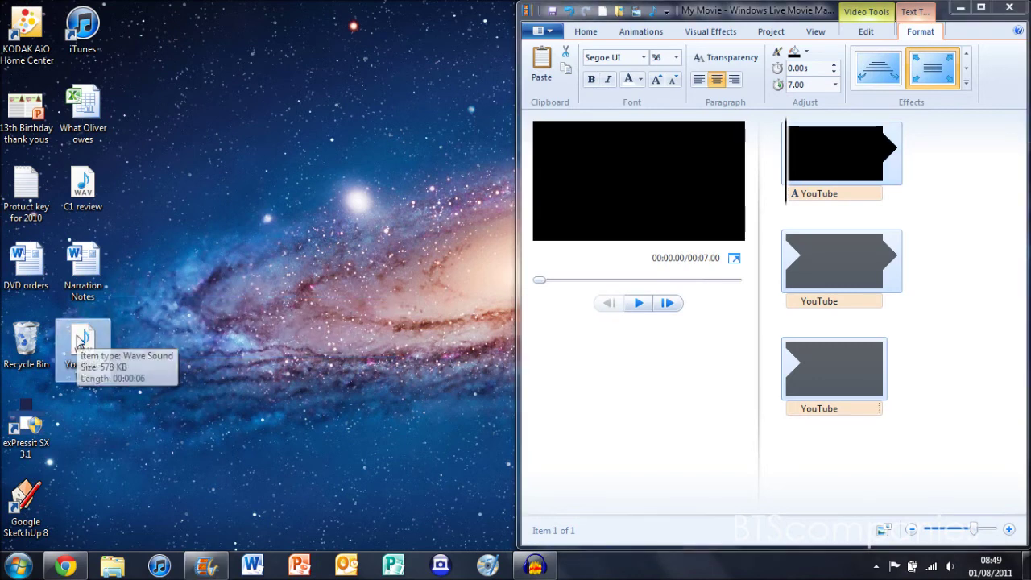
left_click_drag(89, 338, 788, 161)
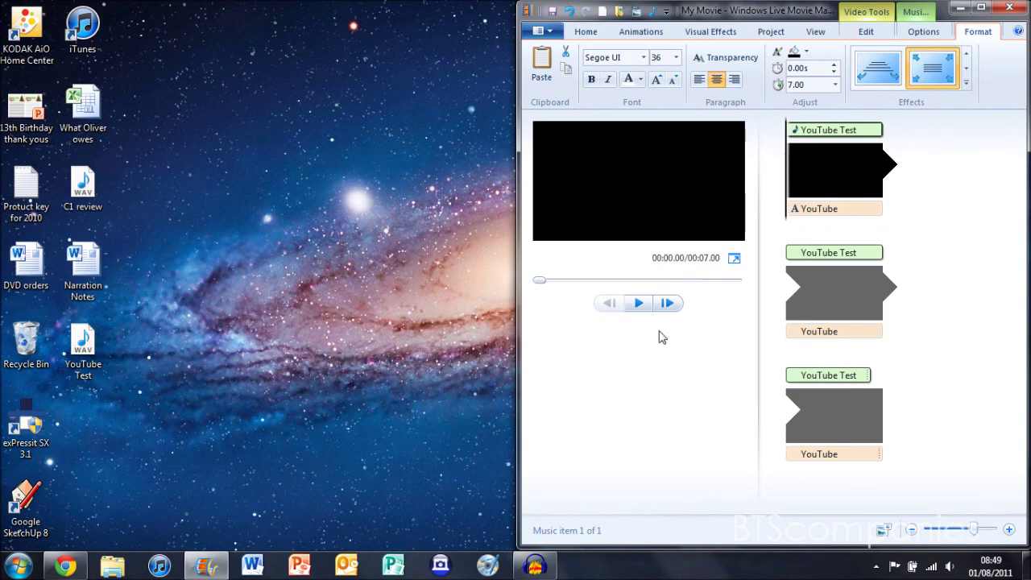